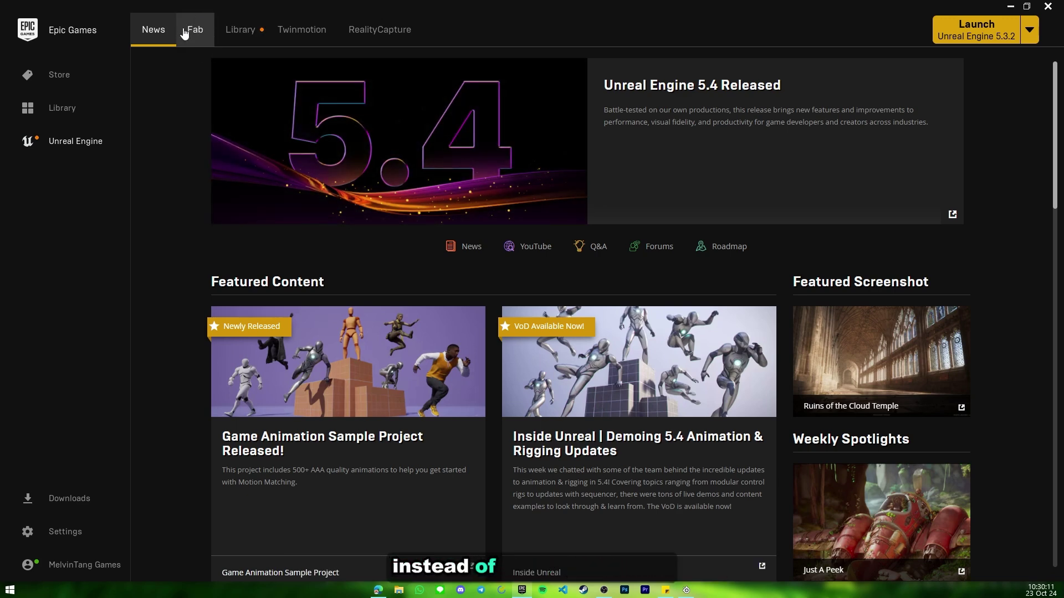
- Show the launcher's Fab introduction and highlight its new-marketplace description paragraph
click(194, 31)
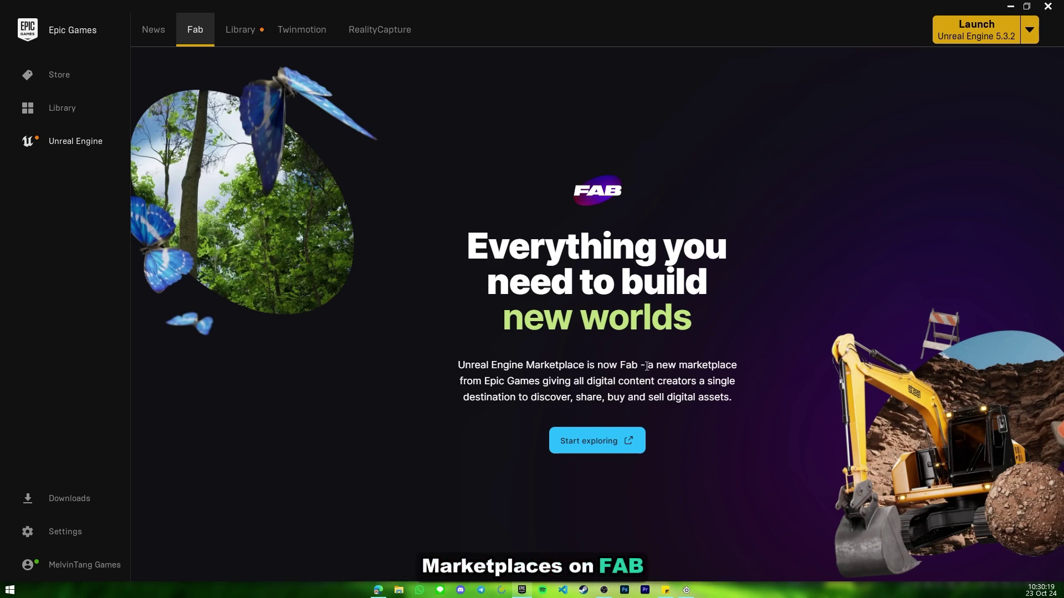
drag(647, 366, 537, 392)
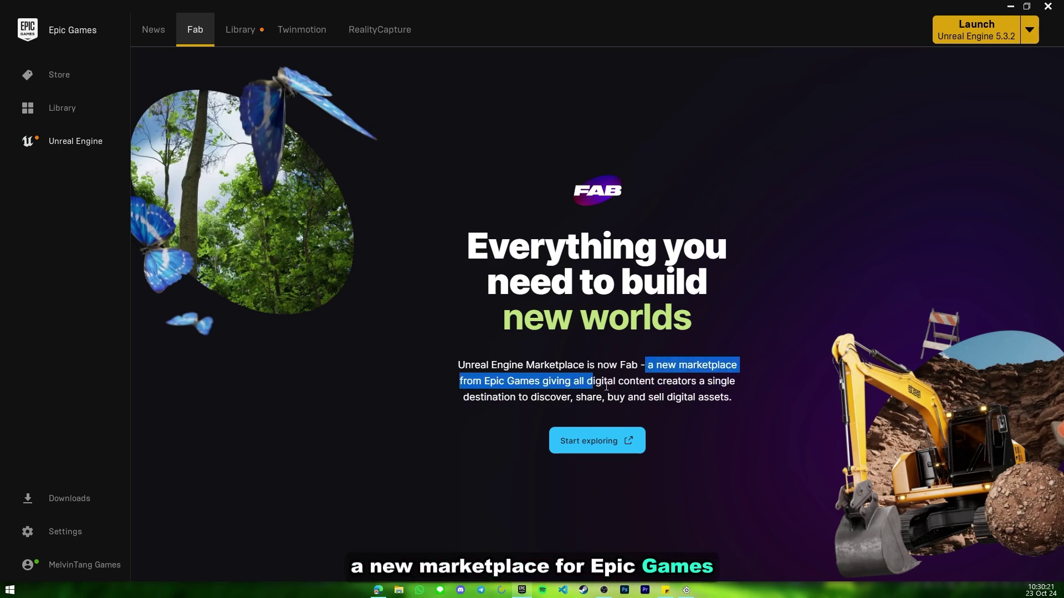
drag(606, 386, 683, 398)
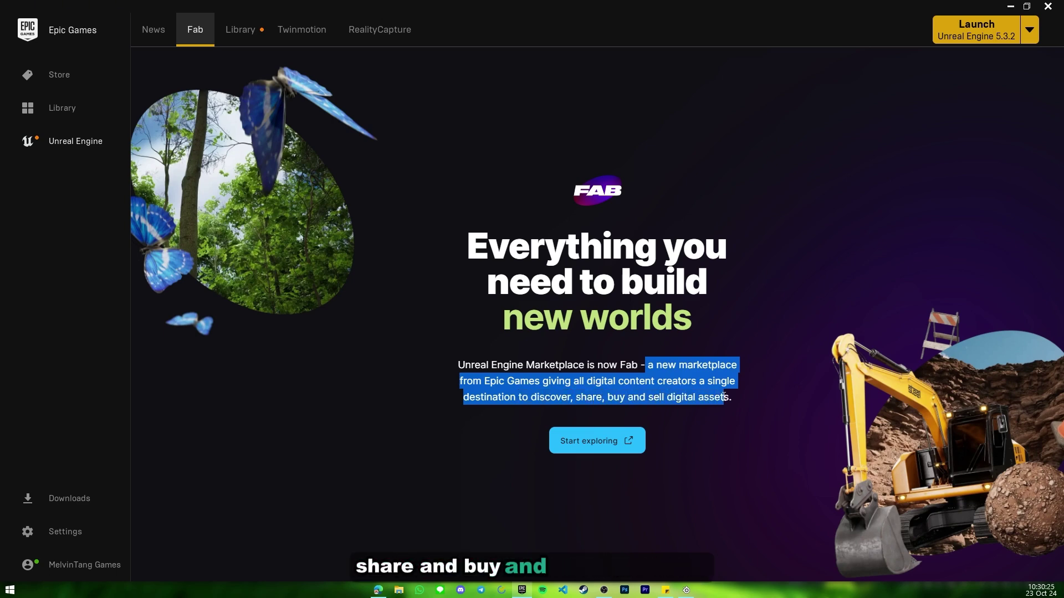
click(687, 394)
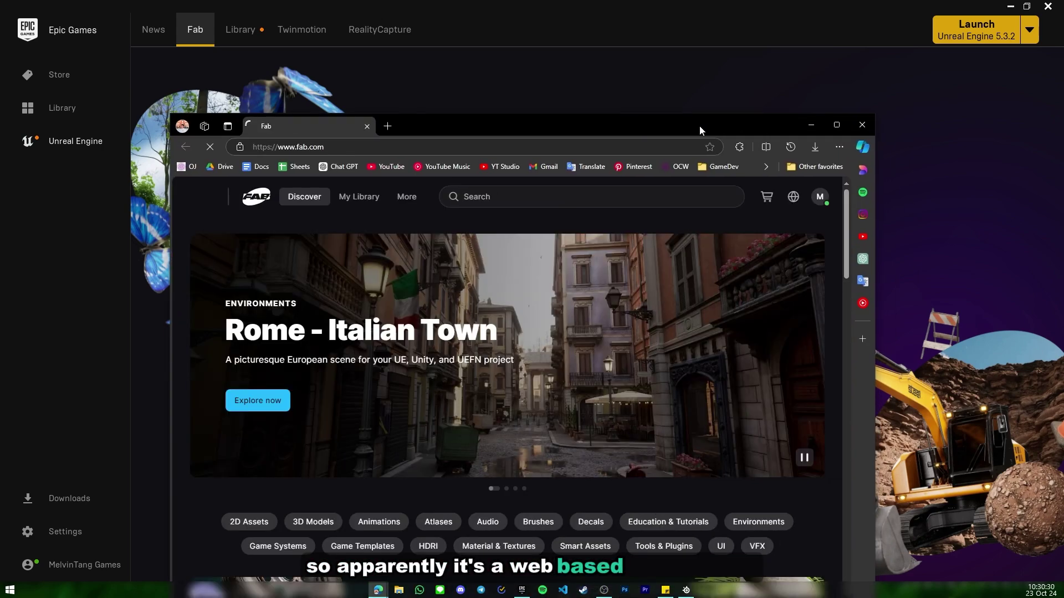
- Maximize the fab.com browser window and scroll through the Discover page
double_click(697, 127)
scroll(657, 228, down, 3)
scroll(610, 211, up, 3)
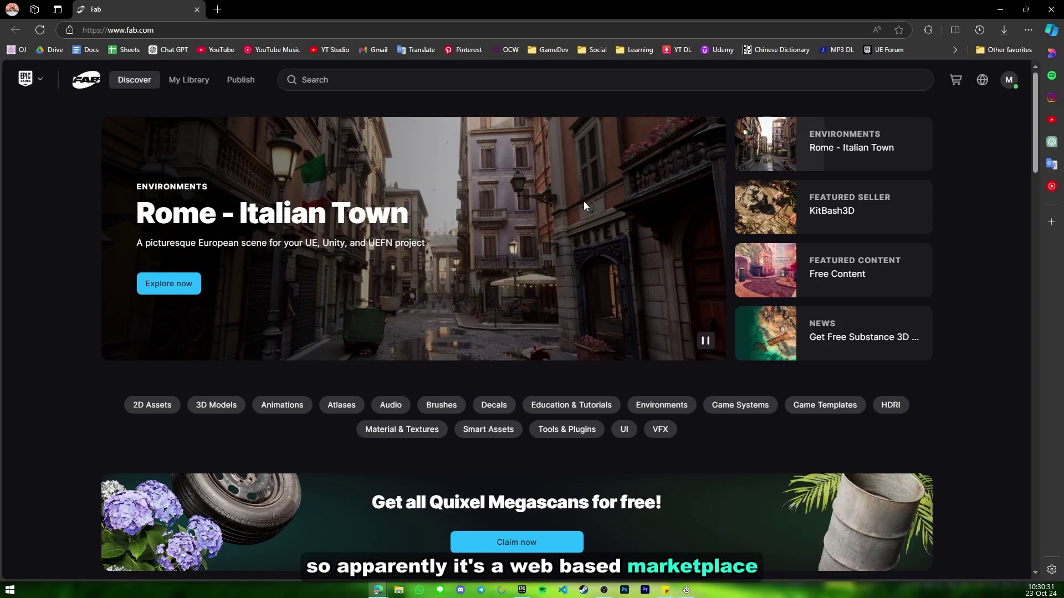
scroll(584, 202, down, 6)
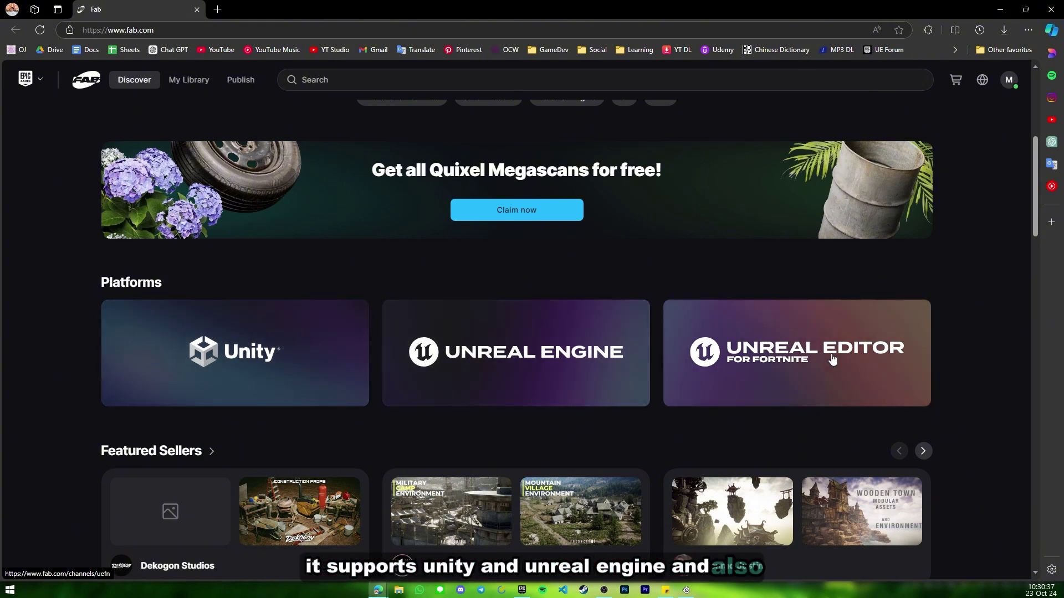
scroll(822, 364, down, 10)
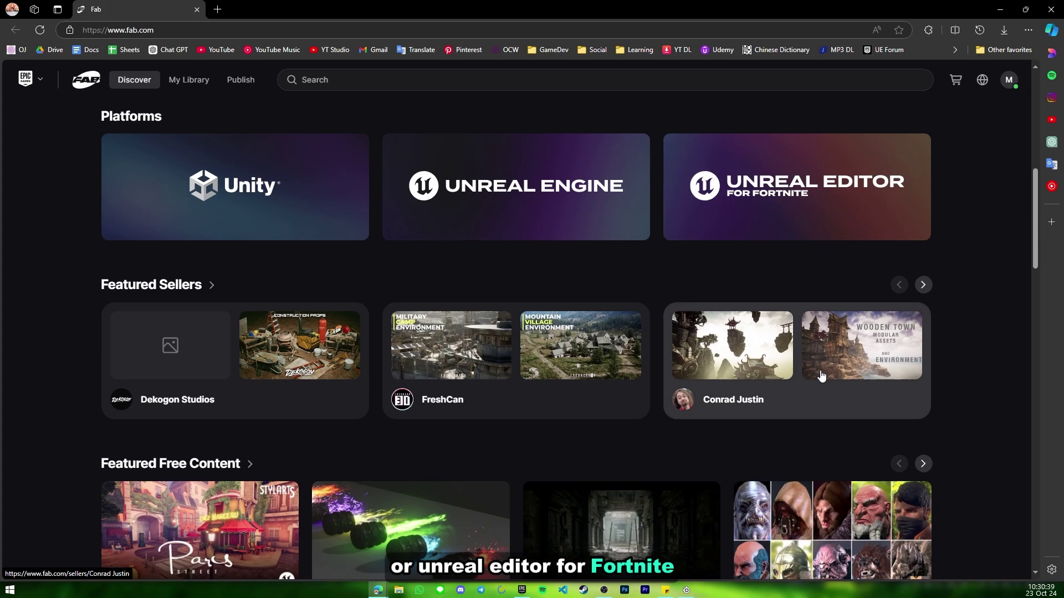
scroll(698, 386, up, 6)
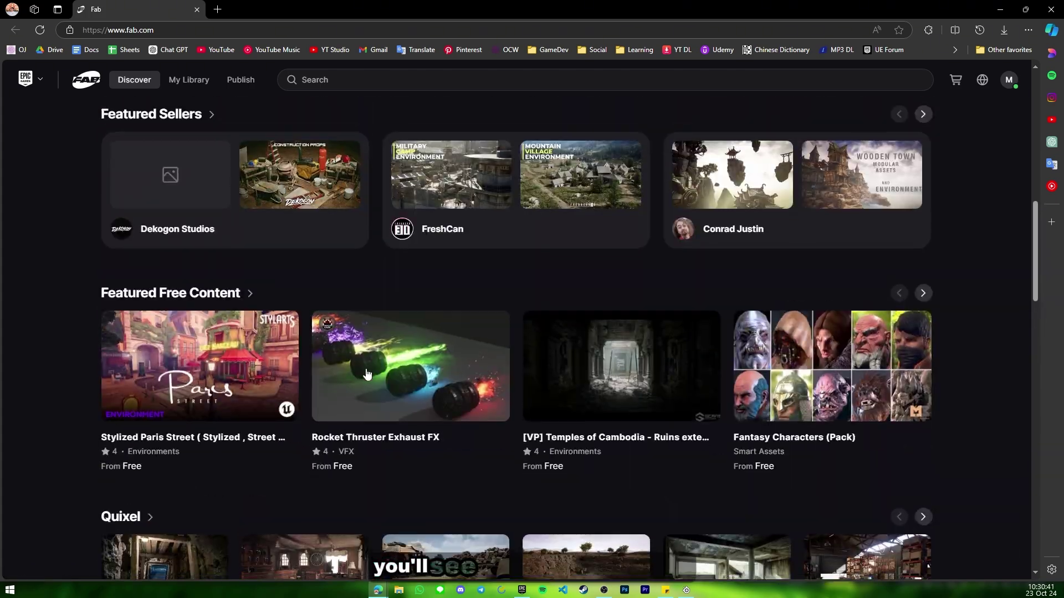
scroll(381, 378, down, 15)
scroll(381, 378, up, 3)
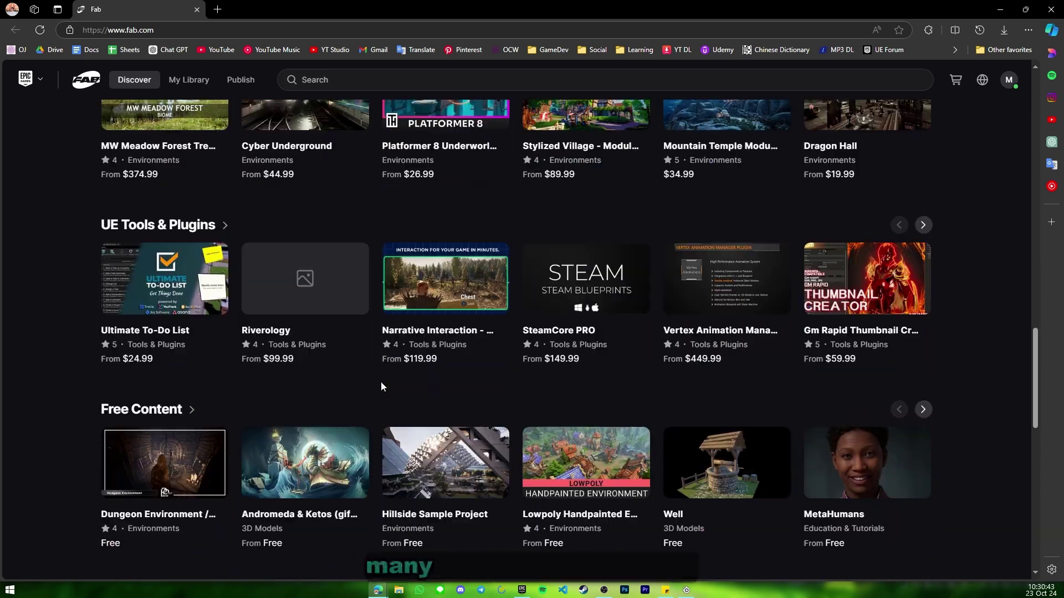
scroll(382, 382, up, 12)
scroll(414, 368, down, 2)
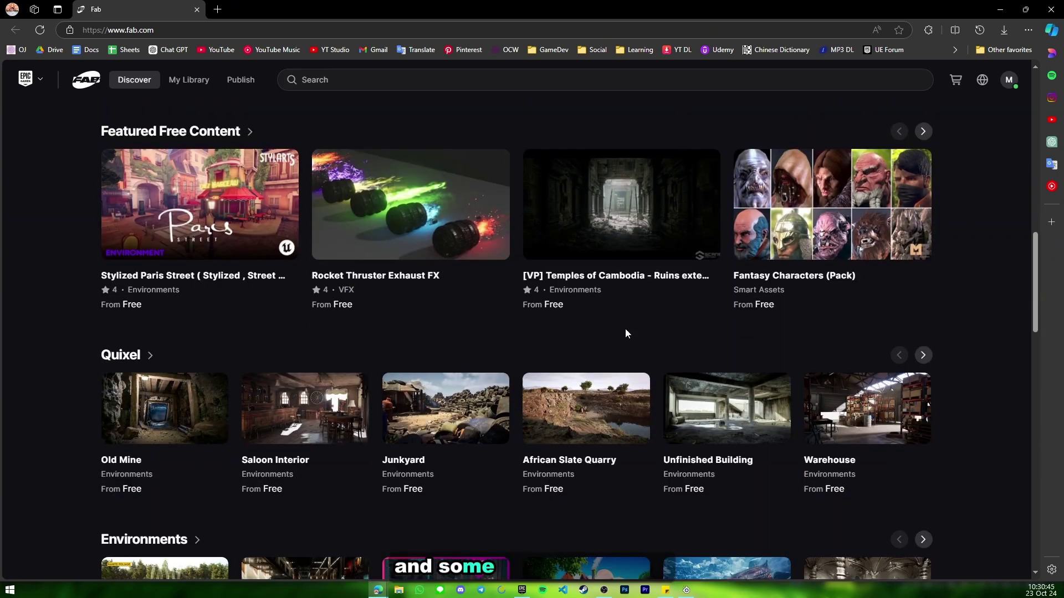
scroll(429, 460, down, 4)
scroll(430, 458, up, 5)
scroll(210, 313, up, 2)
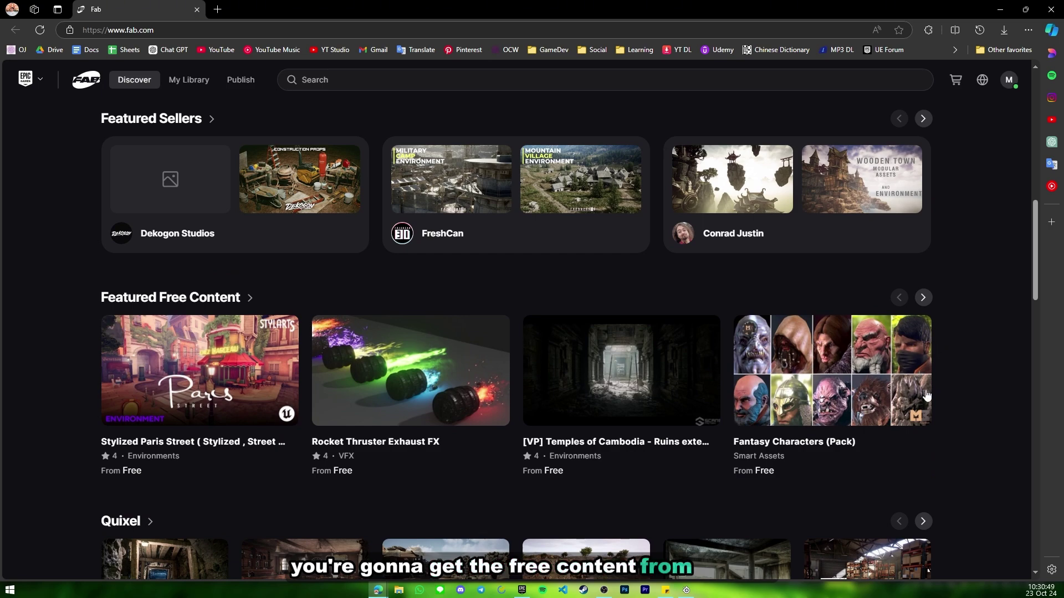
- Confirm the Stylized Paris Street listing is owned, then return to the Megascans banner
click(231, 382)
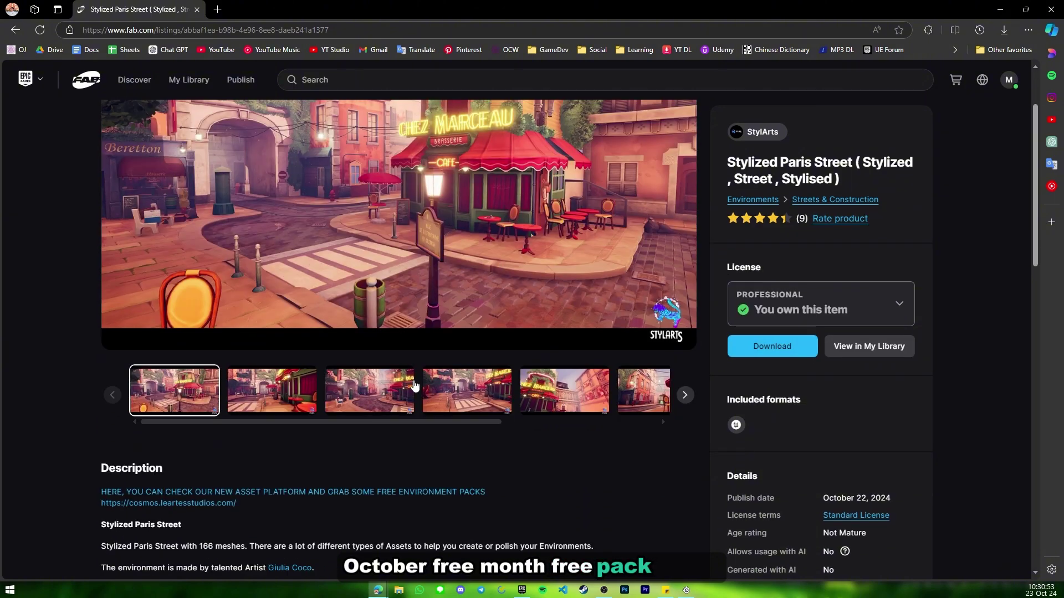
key(alt+Left)
scroll(299, 355, up, 7)
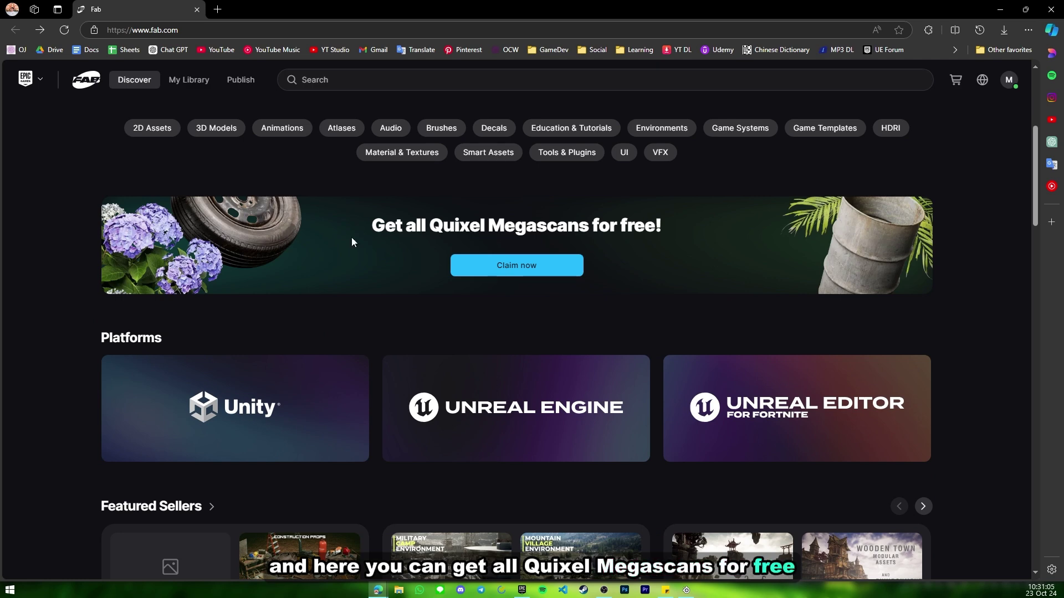
- Claim all Quixel Megascans for free from the Discover banner offer
click(521, 270)
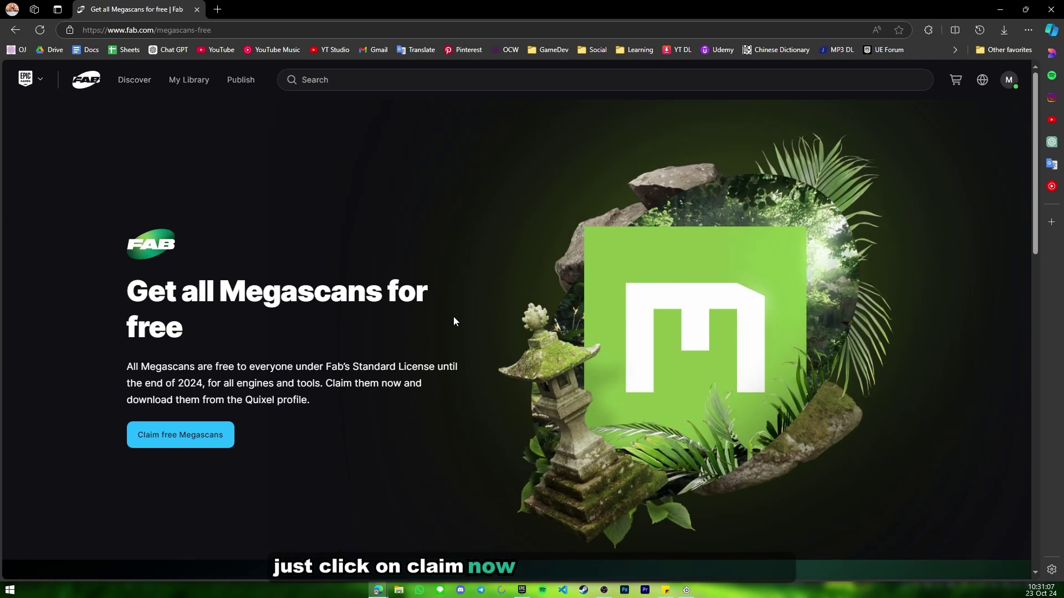
triple_click(183, 438)
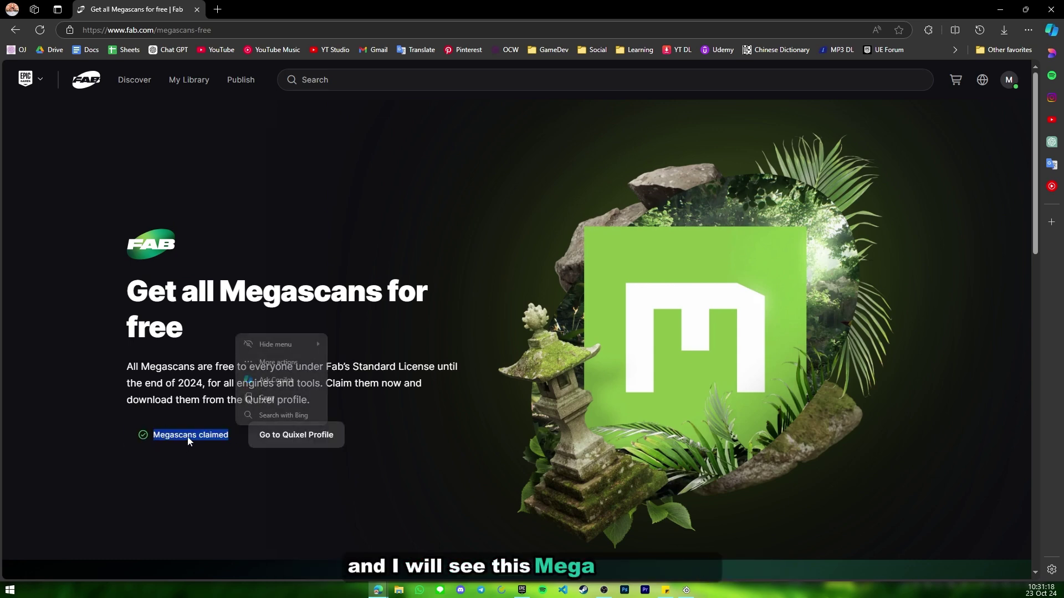
click(244, 439)
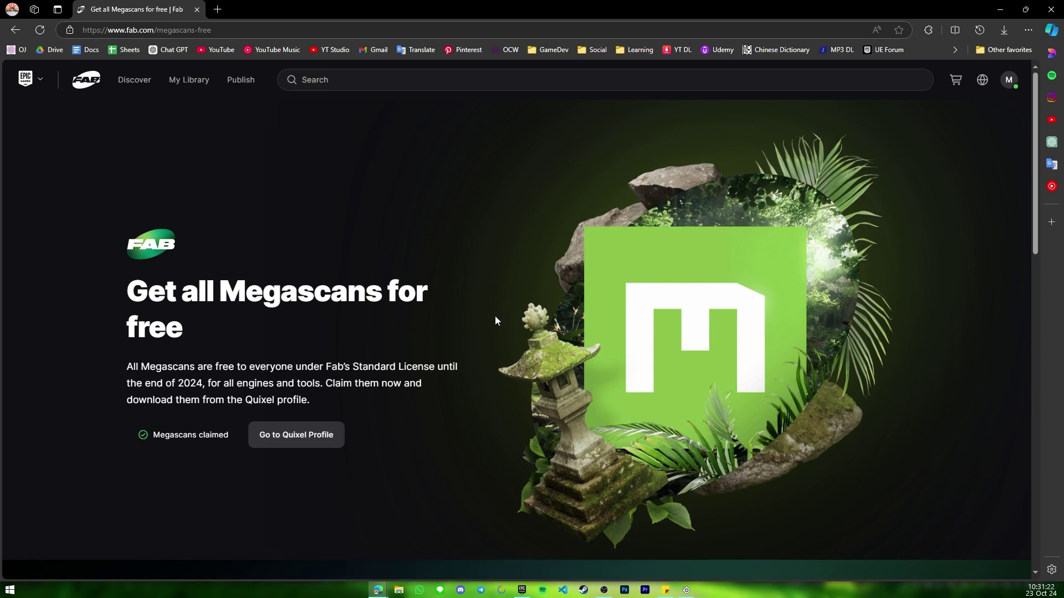
- Browse the Quixel seller profile's free environments and 3D models
click(311, 438)
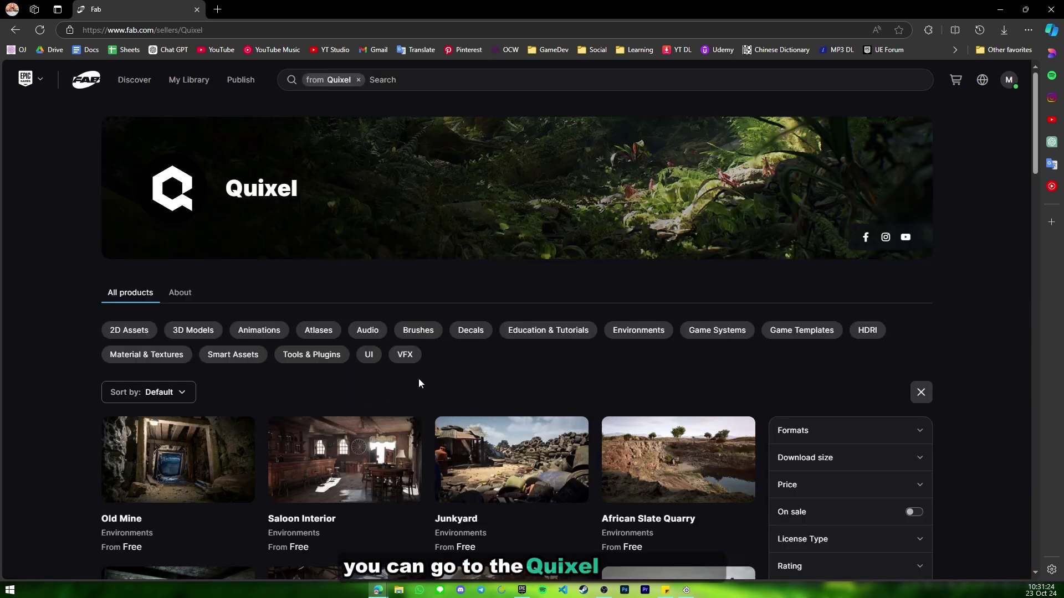
scroll(418, 382, down, 4)
scroll(350, 283, down, 4)
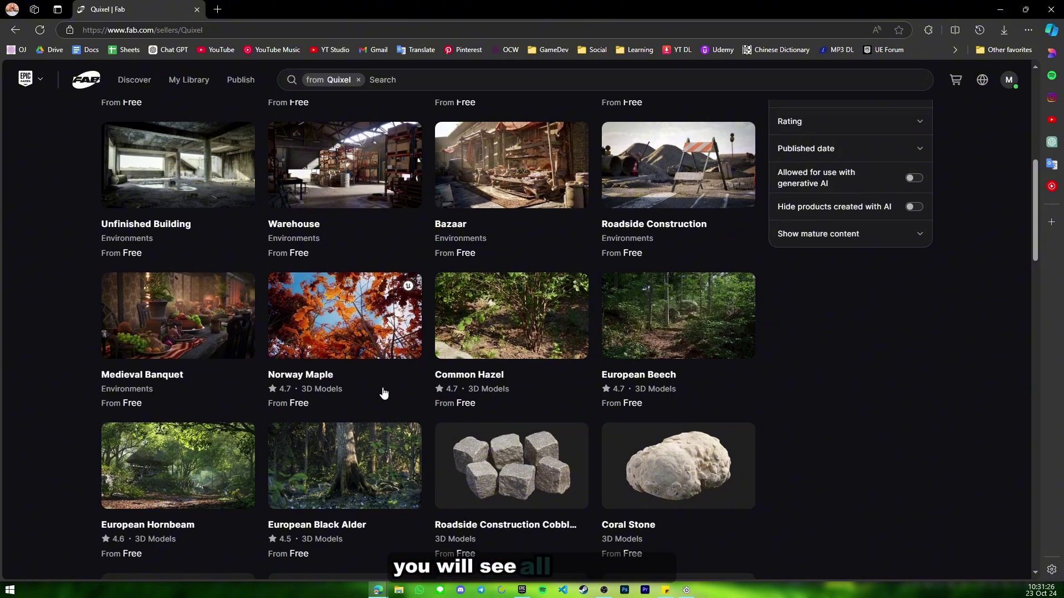
scroll(383, 388, down, 4)
scroll(378, 331, down, 15)
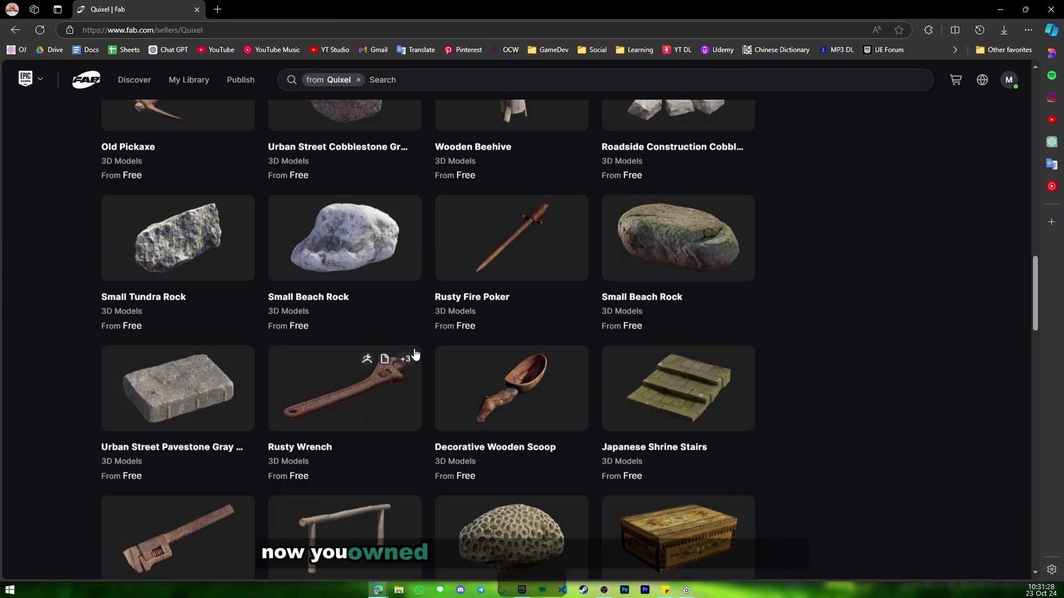
scroll(409, 424, up, 15)
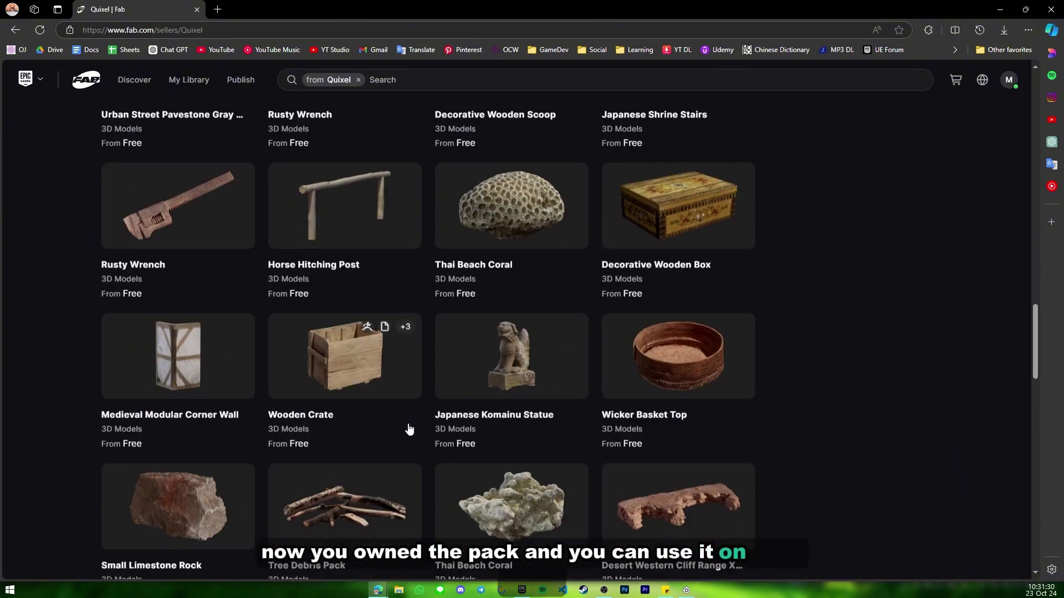
scroll(409, 418, up, 1)
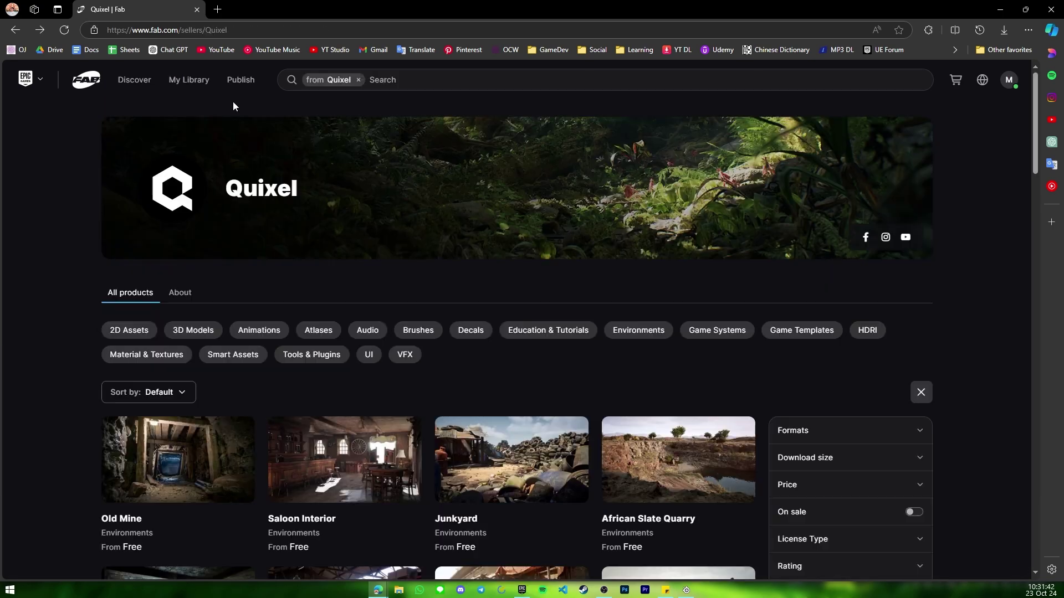
- In My Library, open Hand Painted Textures Starter Kit's download details and follow its Vault link
click(202, 82)
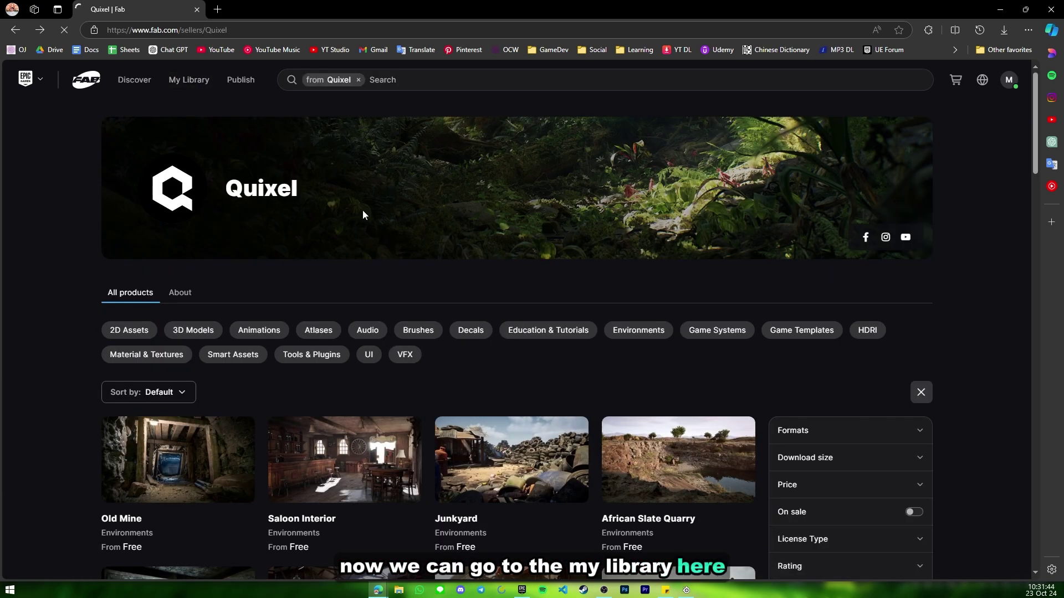
scroll(590, 262, down, 4)
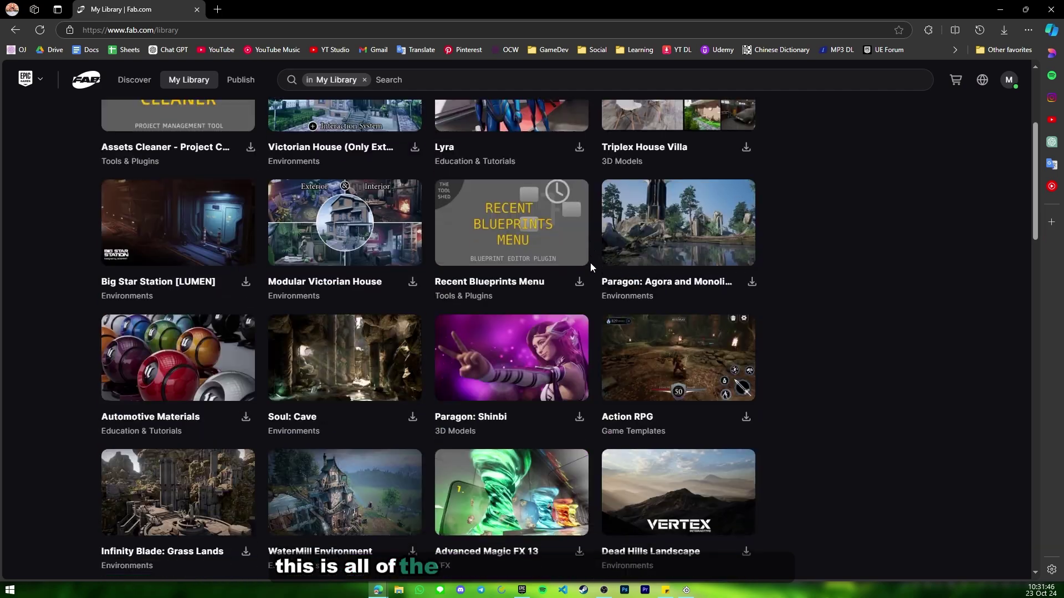
scroll(587, 249, down, 5)
scroll(587, 246, down, 3)
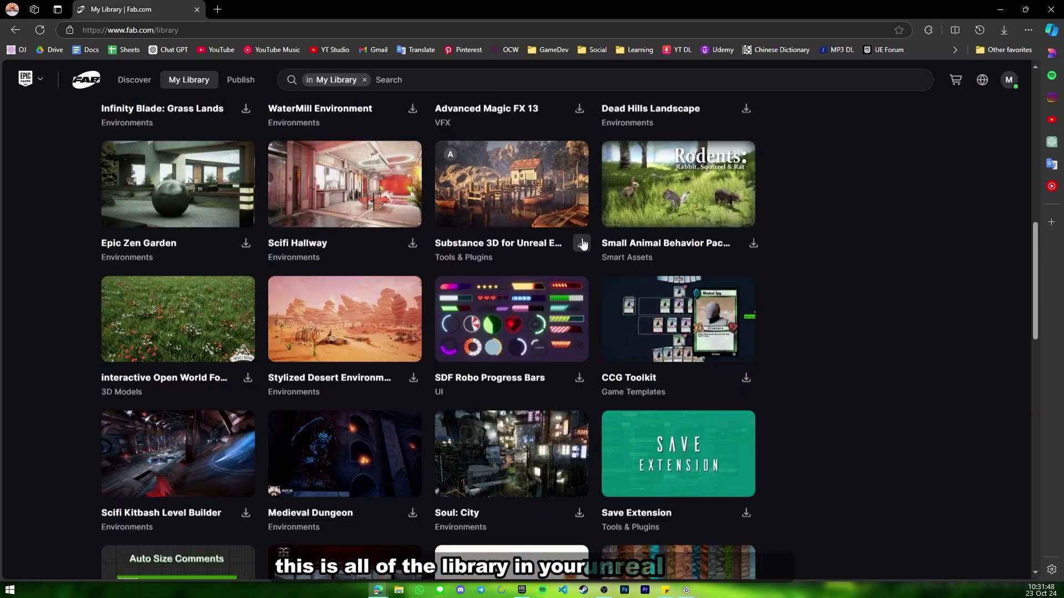
scroll(564, 360, down, 11)
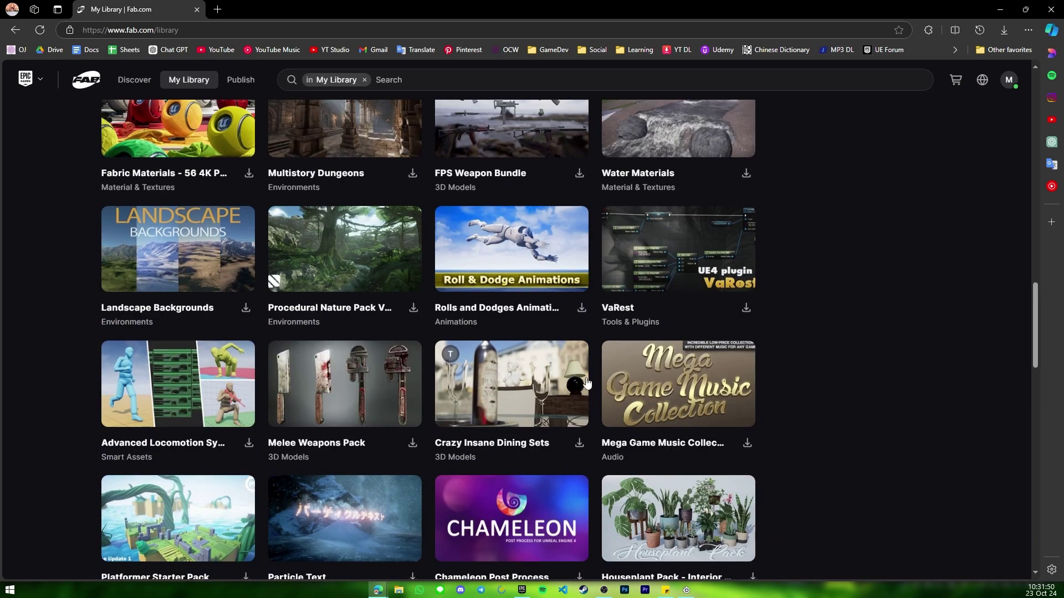
scroll(481, 365, down, 13)
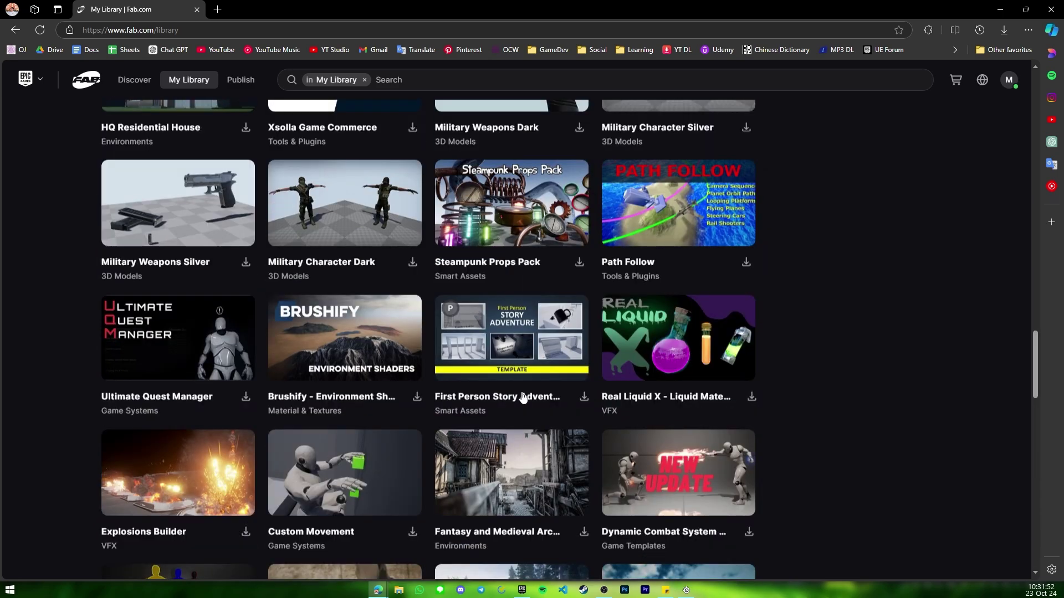
scroll(521, 410, up, 15)
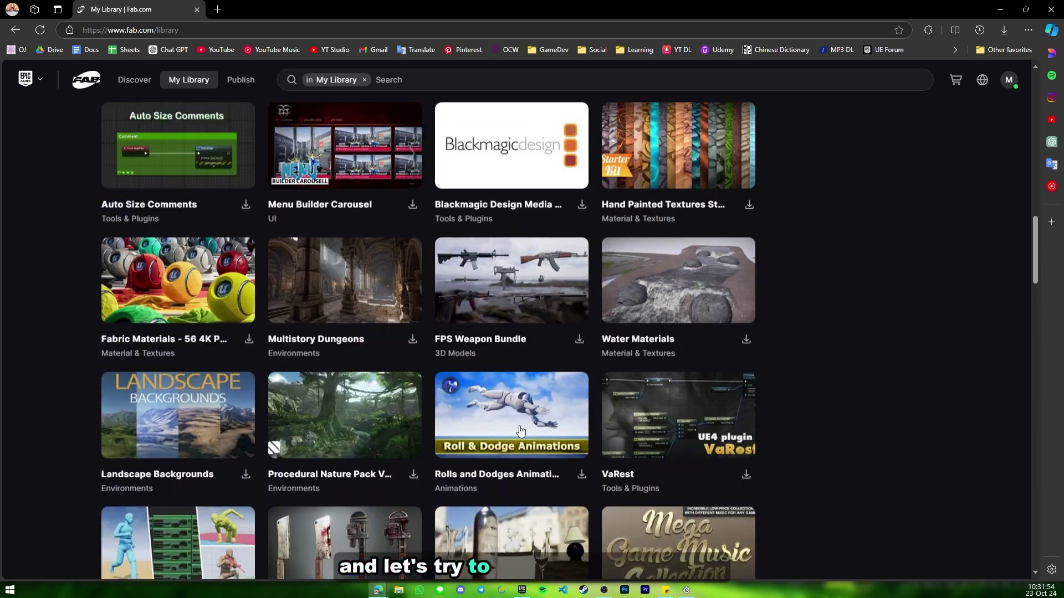
scroll(521, 431, up, 5)
click(749, 482)
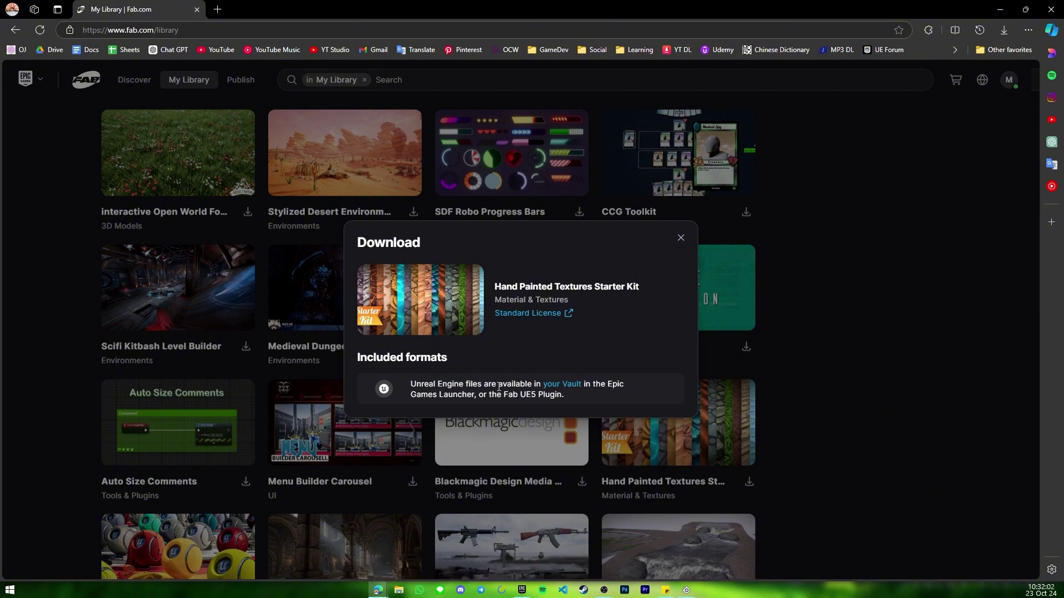
click(557, 387)
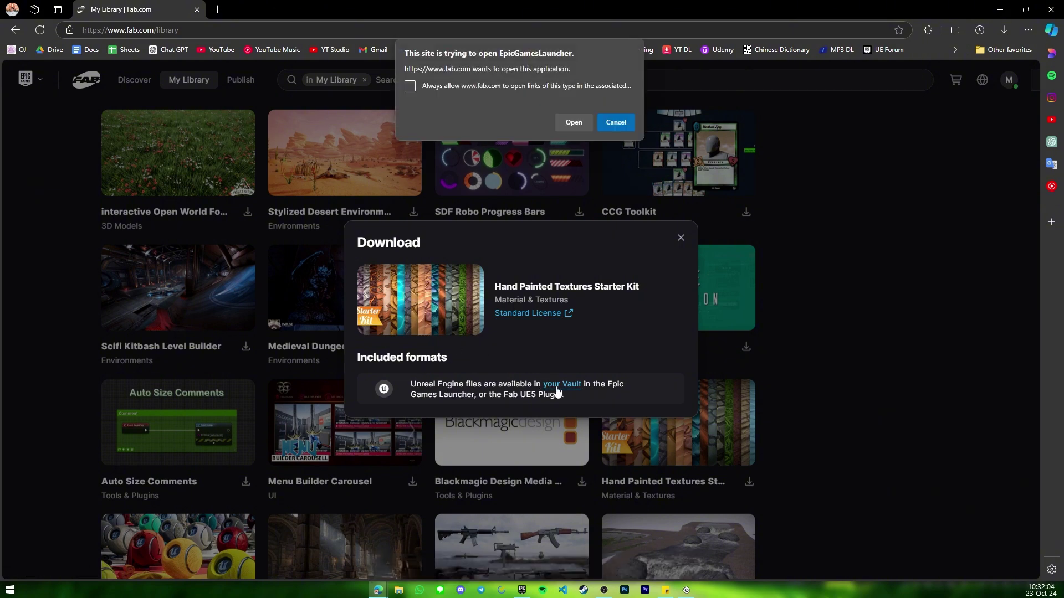
- Let Epic Games Launcher open and scroll its Library to the Fab Library assets
click(586, 122)
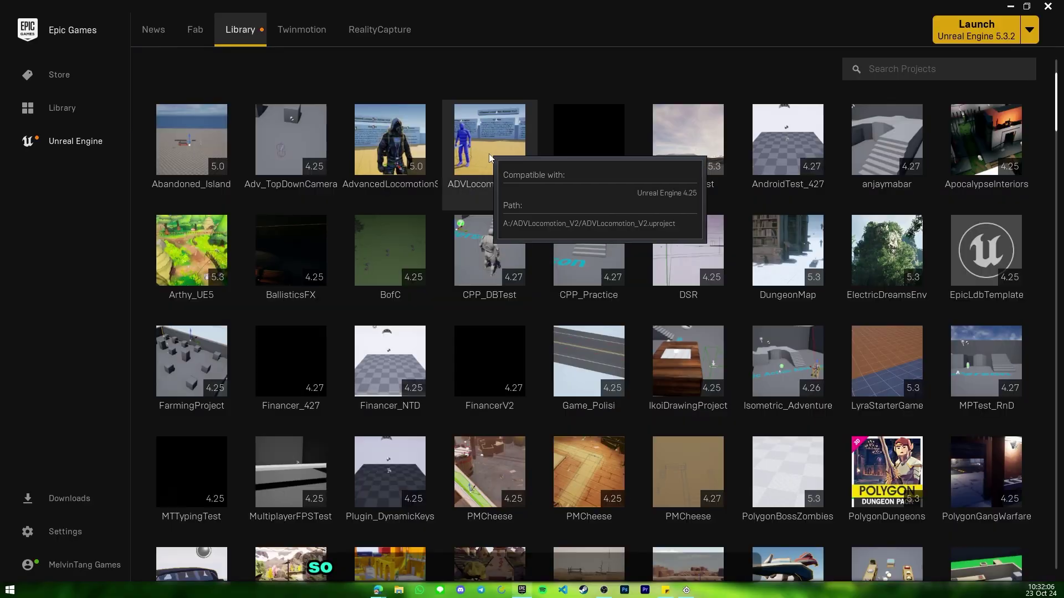
scroll(598, 305, down, 20)
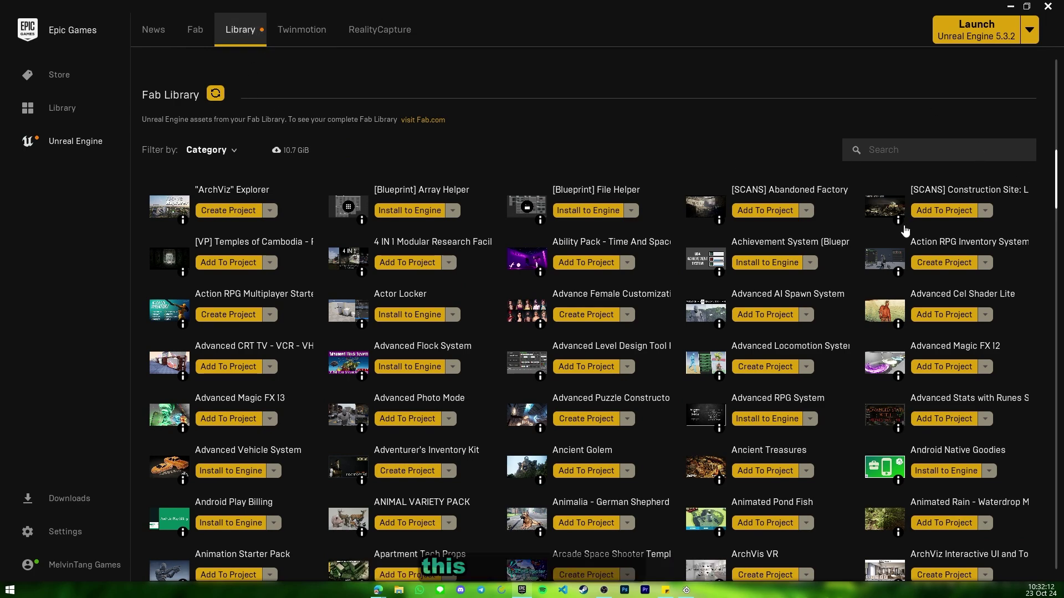
scroll(724, 277, down, 3)
scroll(727, 259, up, 2)
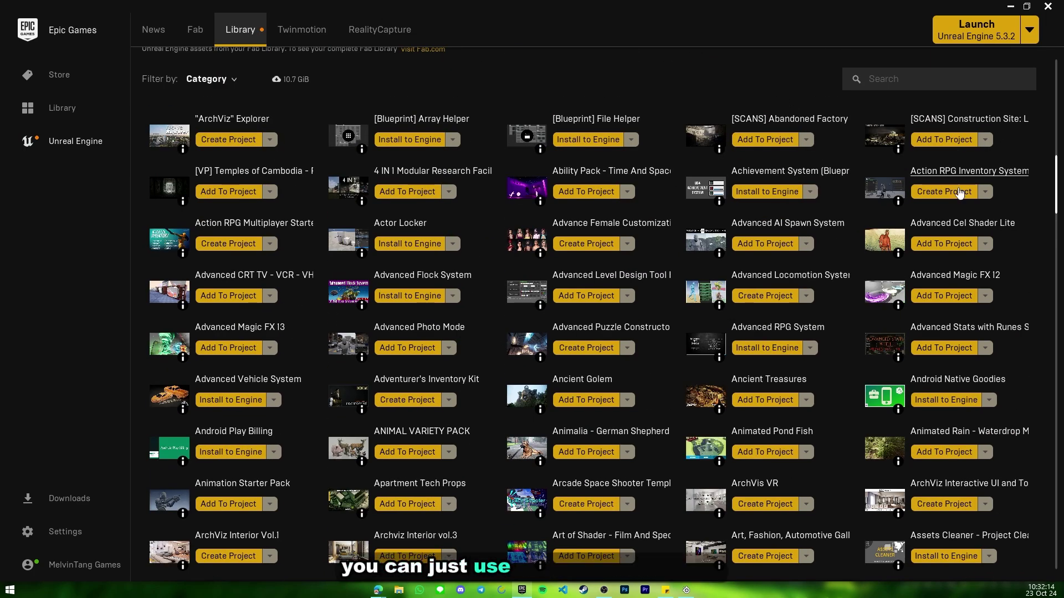
- Start adding Ability Pack to a project, cancel with Don't Add, and return to the browser
click(598, 195)
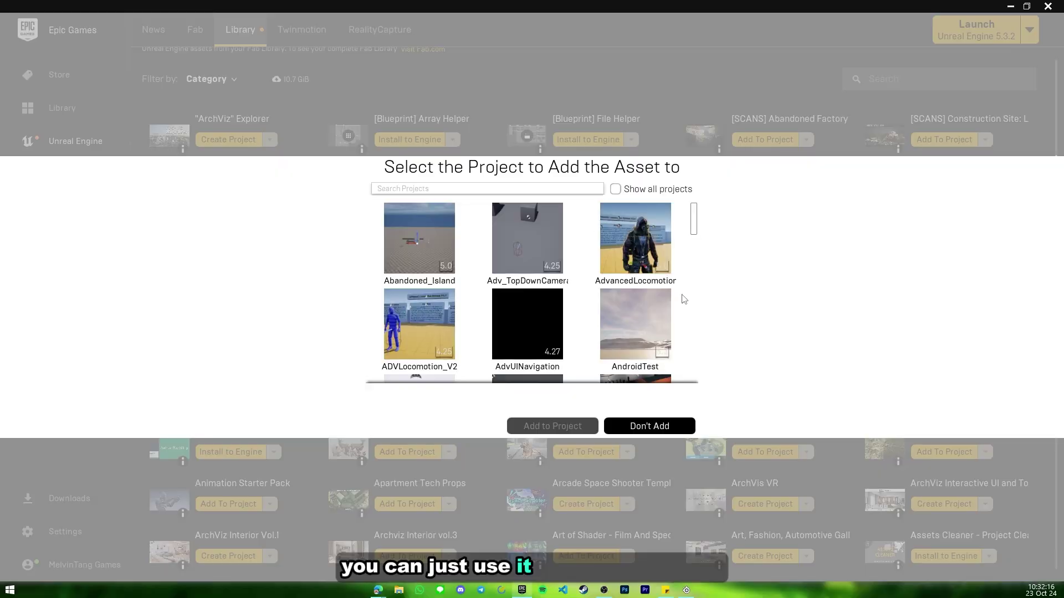
click(672, 427)
key(alt+Tab)
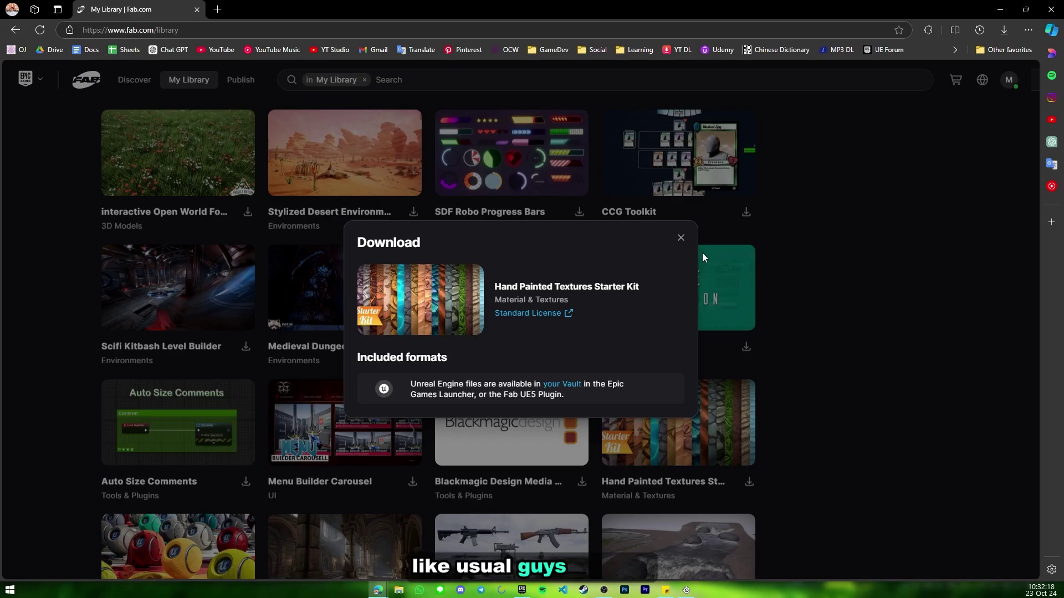
- Close the Hand Painted Textures download details and scroll through the owned assets in My Library
click(680, 238)
scroll(673, 260, up, 10)
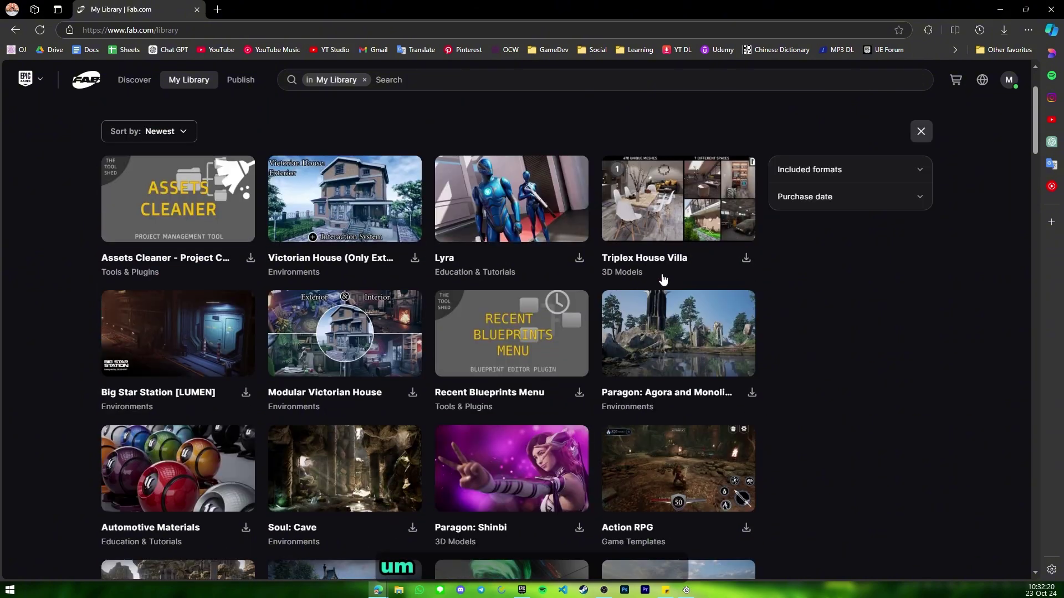
scroll(404, 216, down, 3)
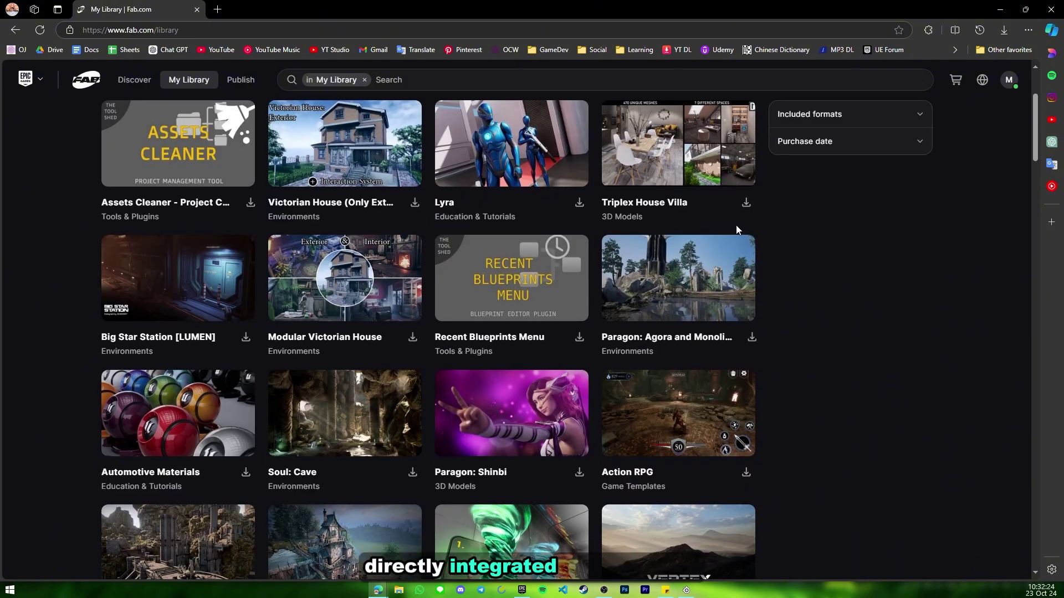
scroll(637, 400, down, 3)
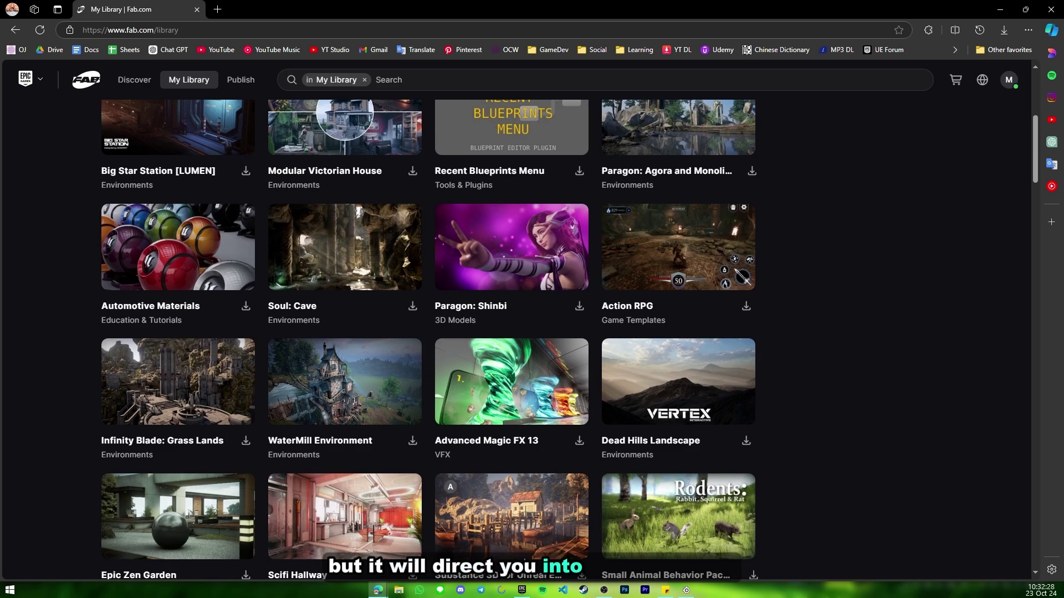
scroll(530, 531, down, 3)
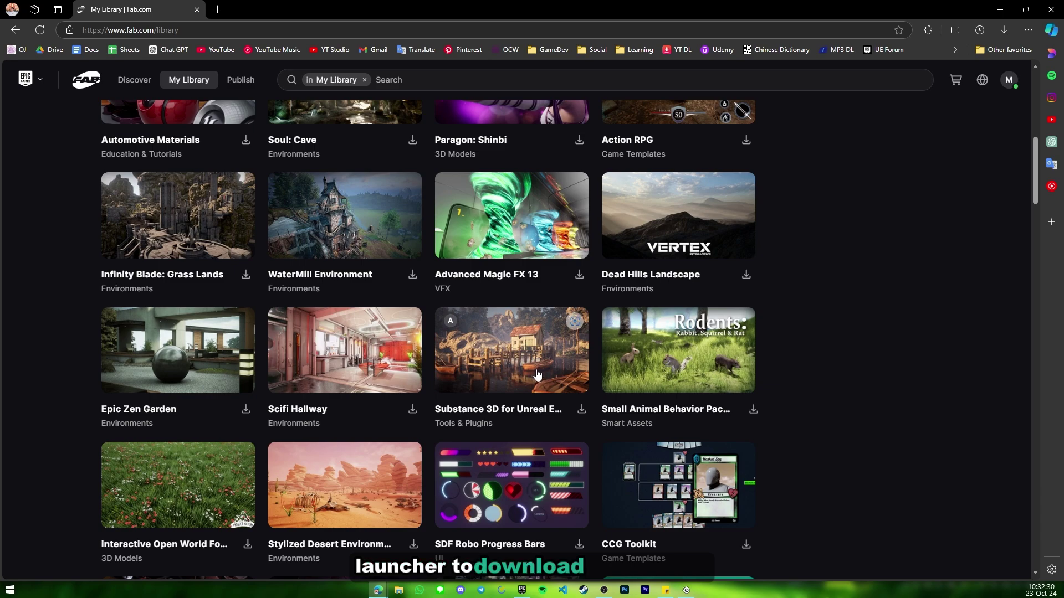
scroll(538, 374, up, 9)
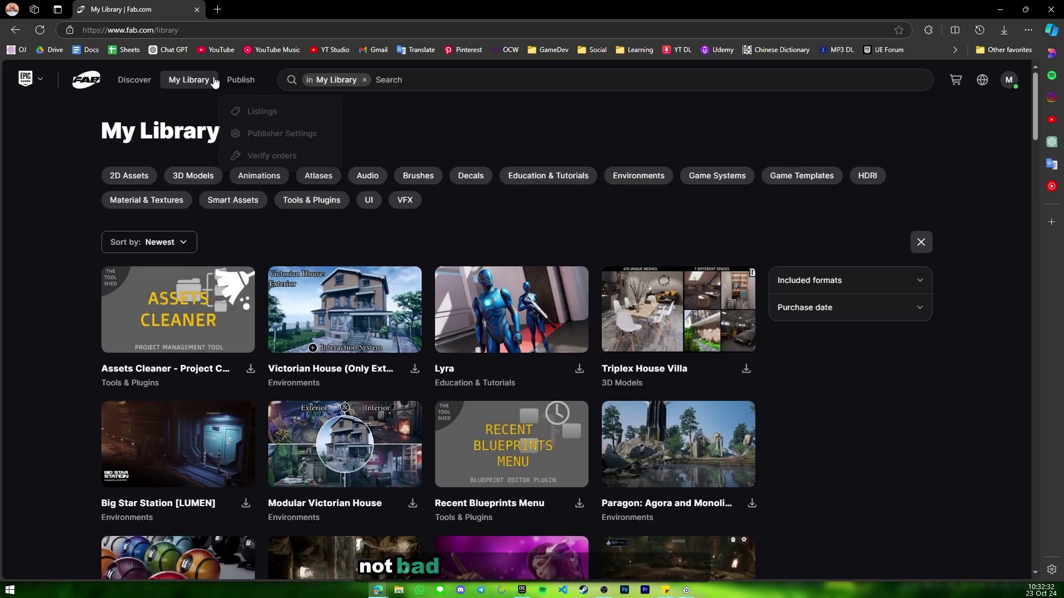
scroll(271, 105, down, 10)
- View the empty Publisher Portal Listings page, then go back to the Discover home page
click(244, 80)
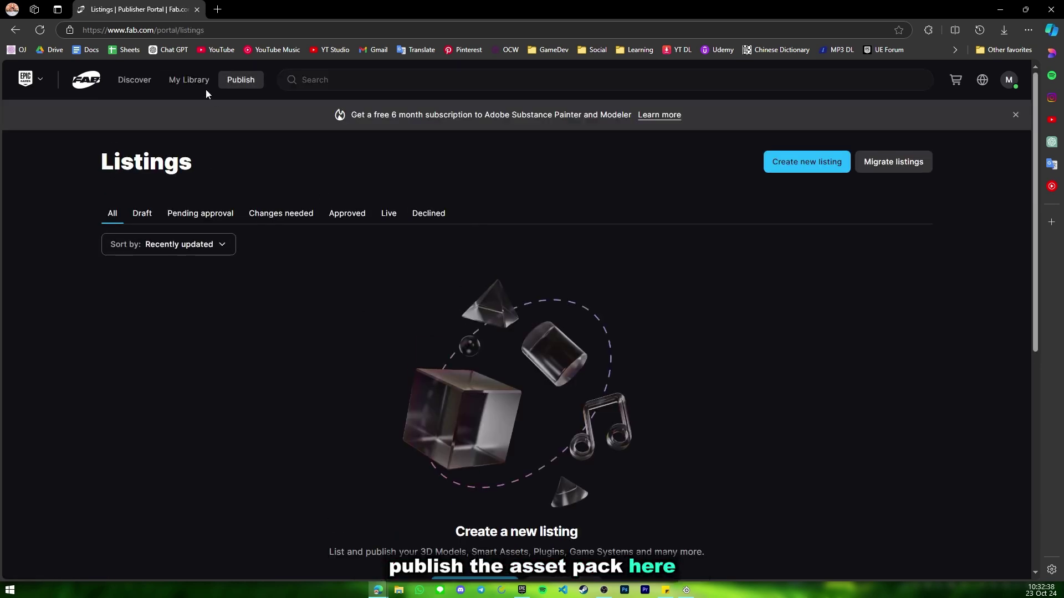
mouse_move(236, 82)
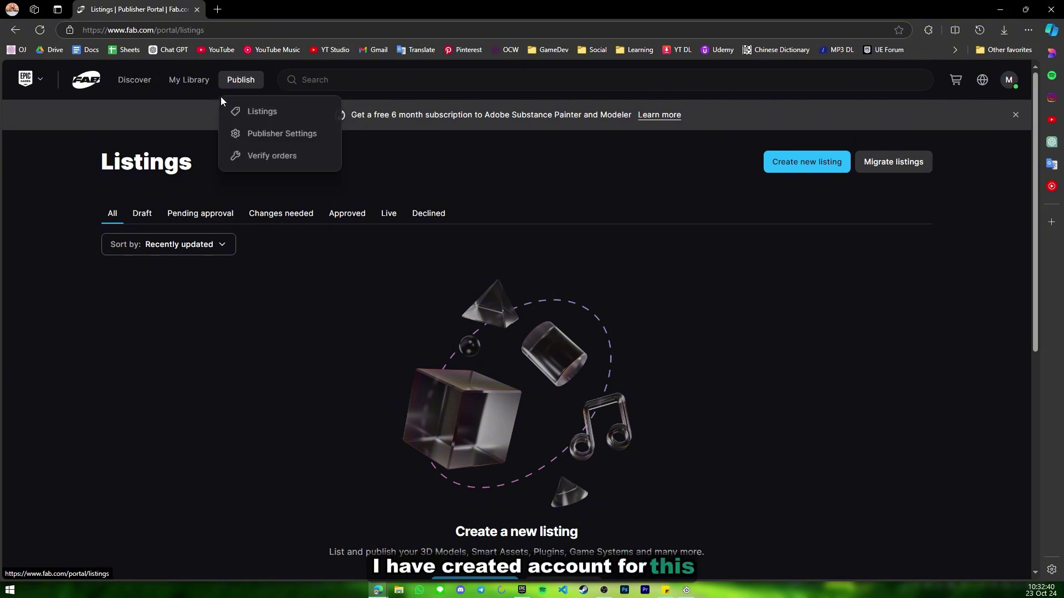
click(143, 83)
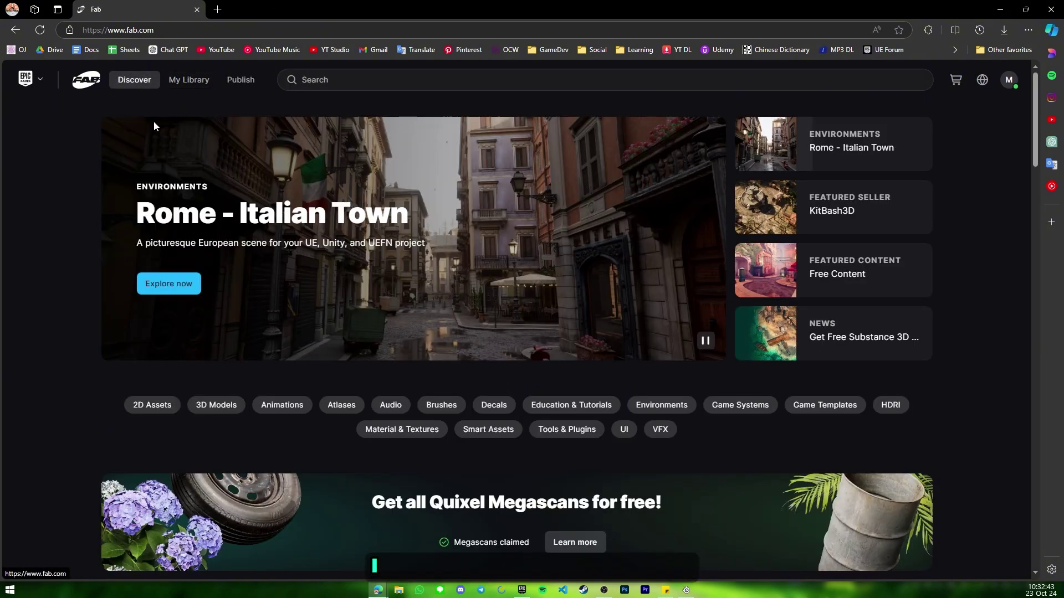
mouse_move(143, 81)
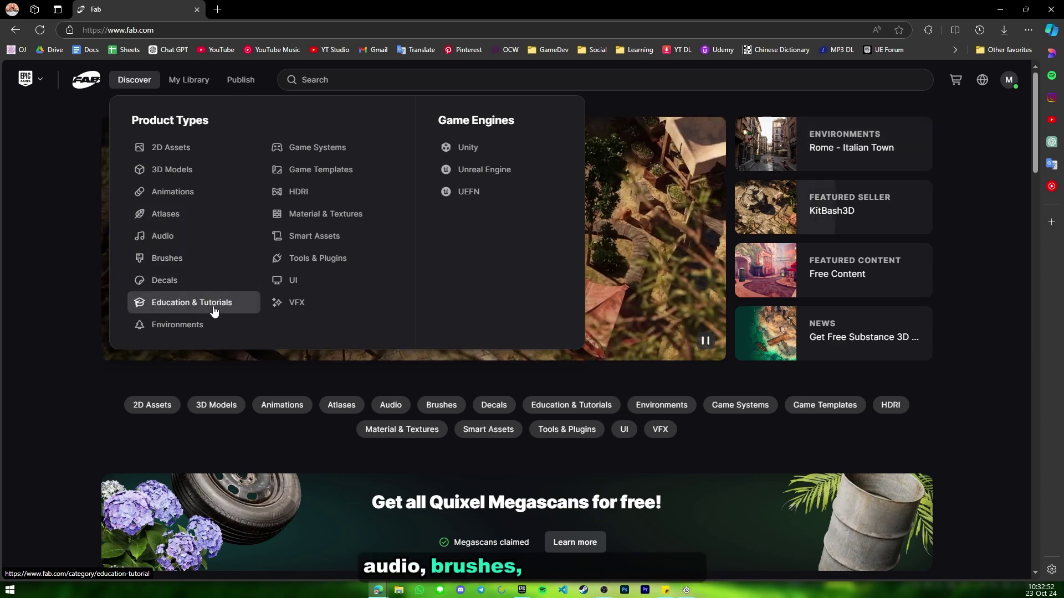
- Open the Unity channel from Platforms and browse its Featured Unity Products and asset catalog
scroll(331, 350, down, 9)
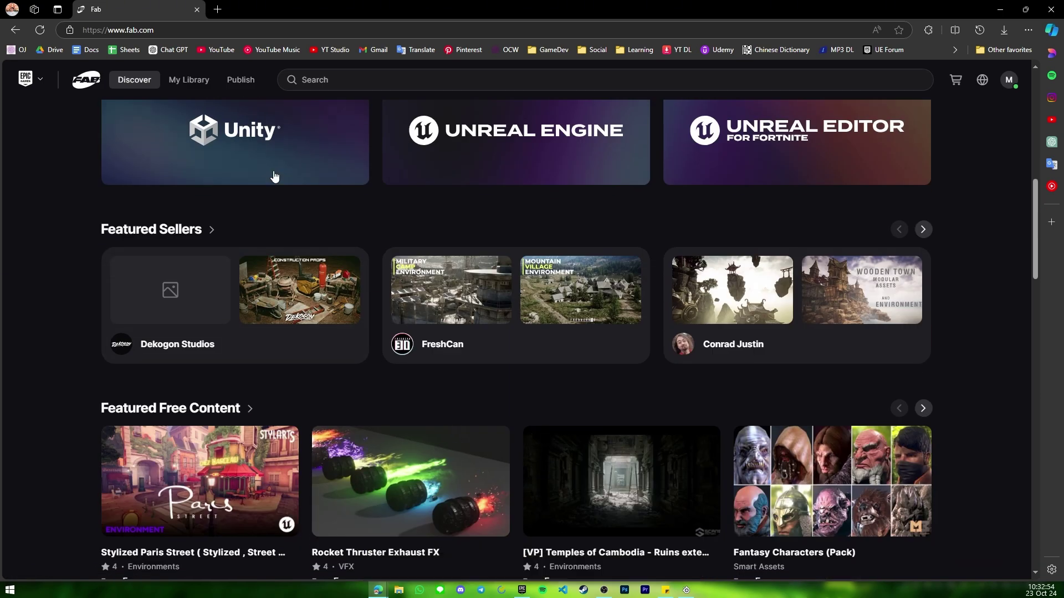
scroll(248, 297, up, 4)
click(209, 333)
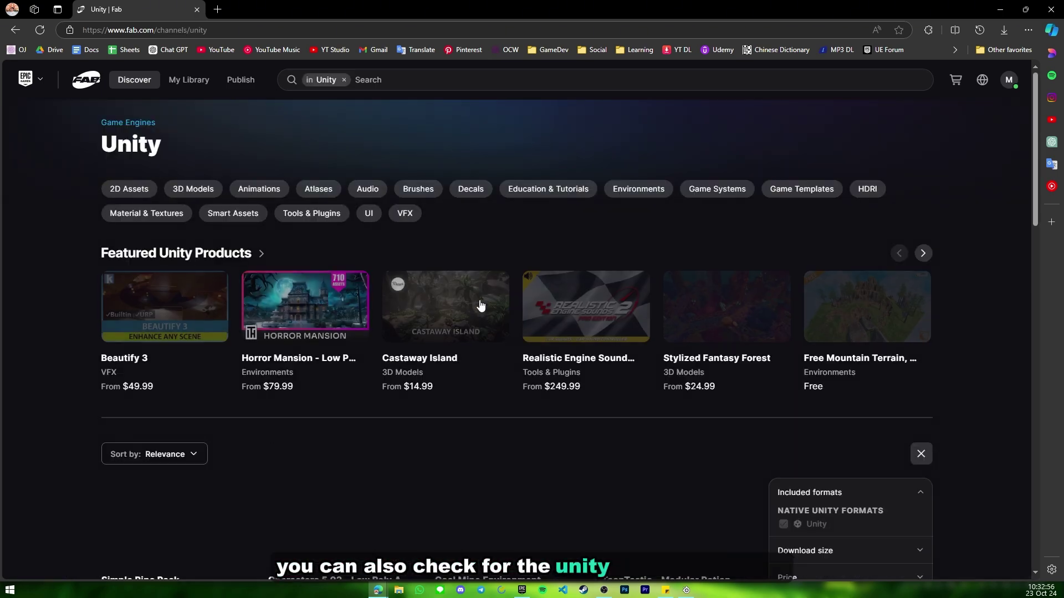
scroll(460, 317, down, 3)
scroll(542, 273, down, 3)
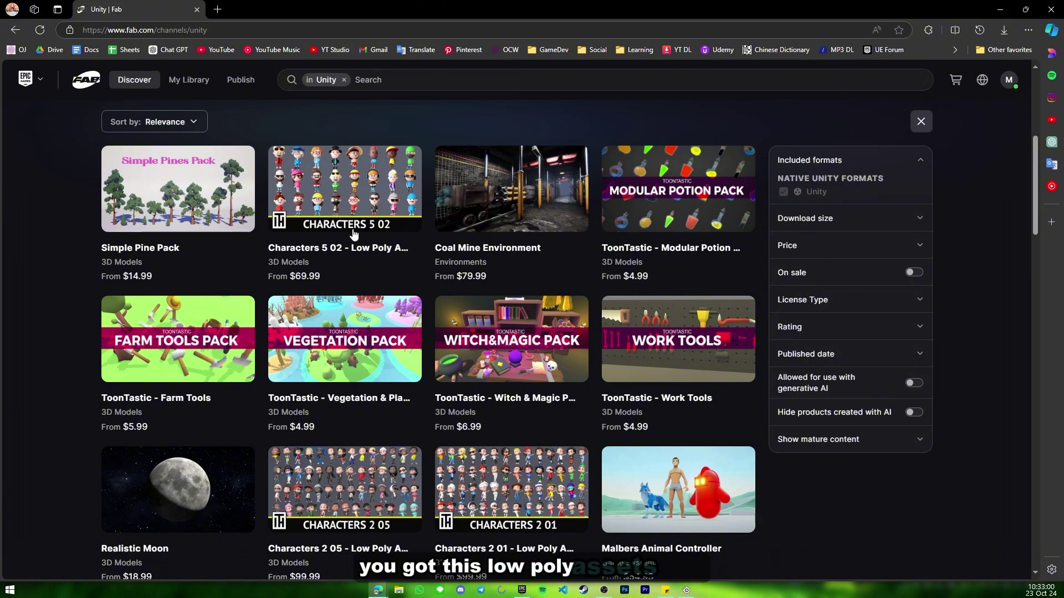
scroll(353, 233, down, 6)
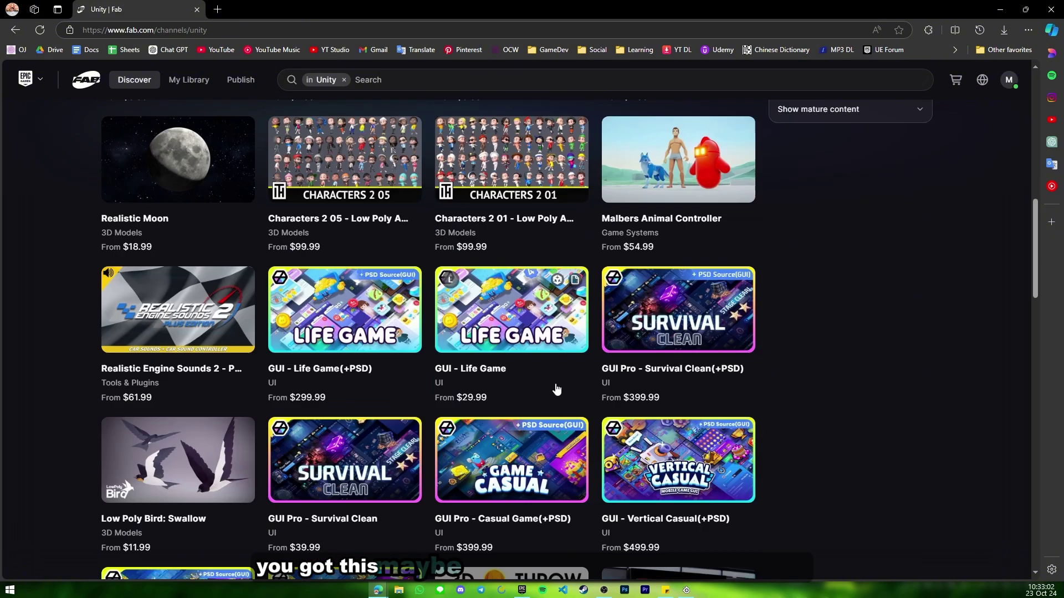
scroll(335, 310, down, 1)
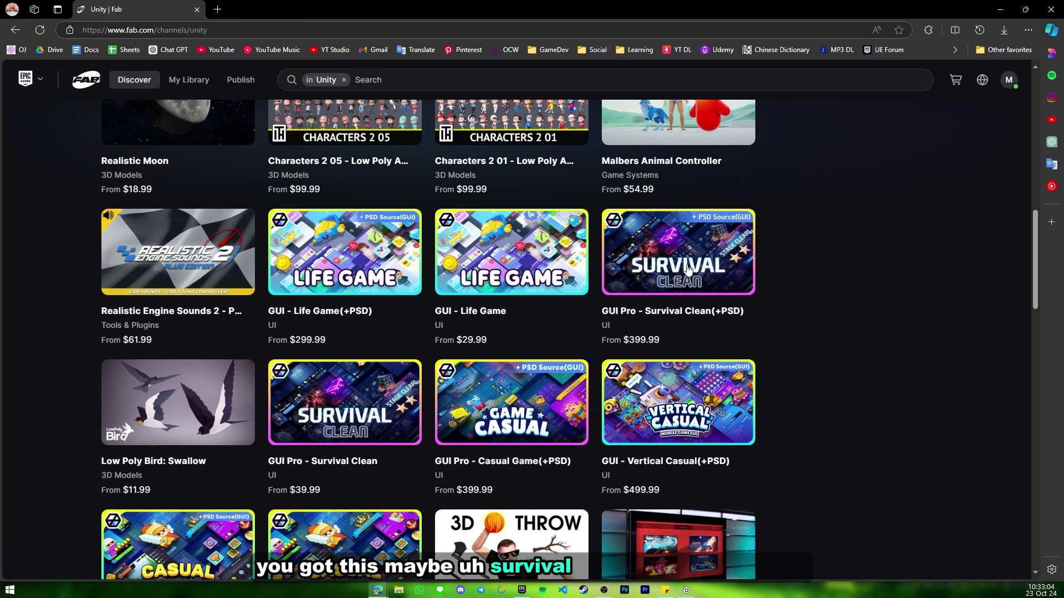
scroll(687, 269, down, 12)
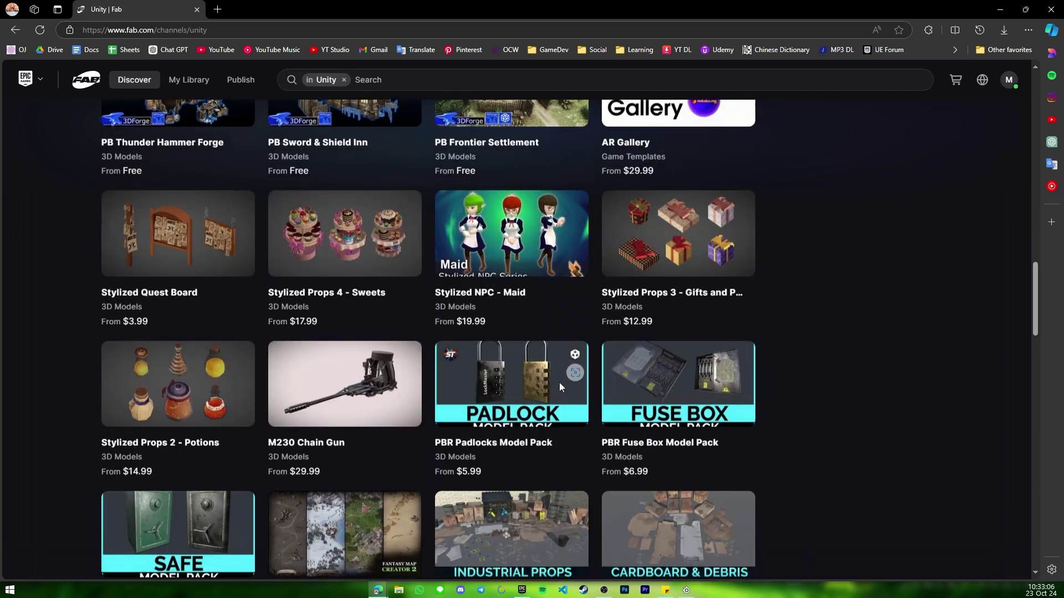
scroll(559, 383, up, 20)
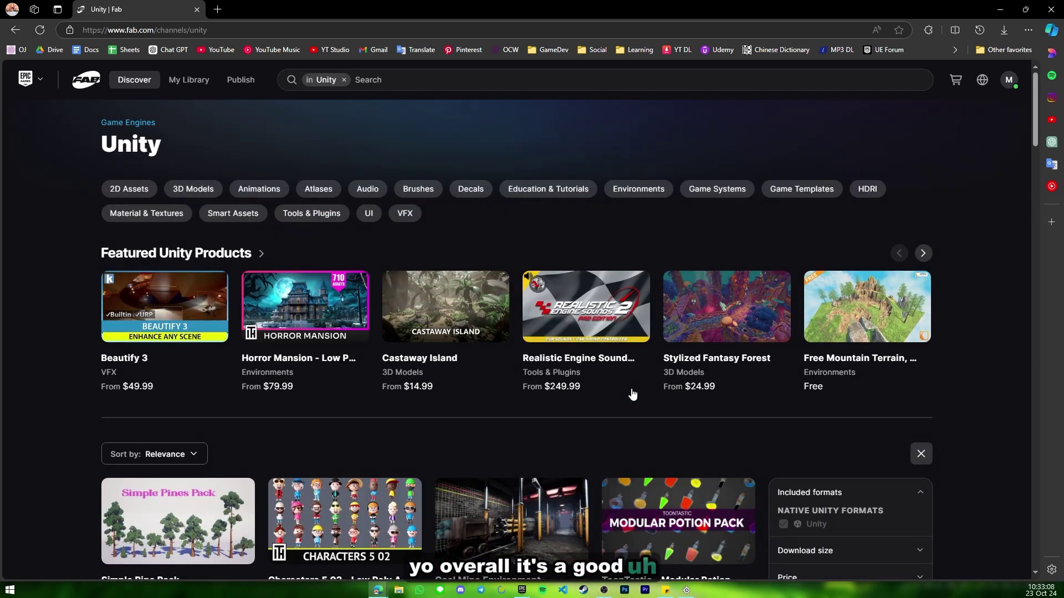